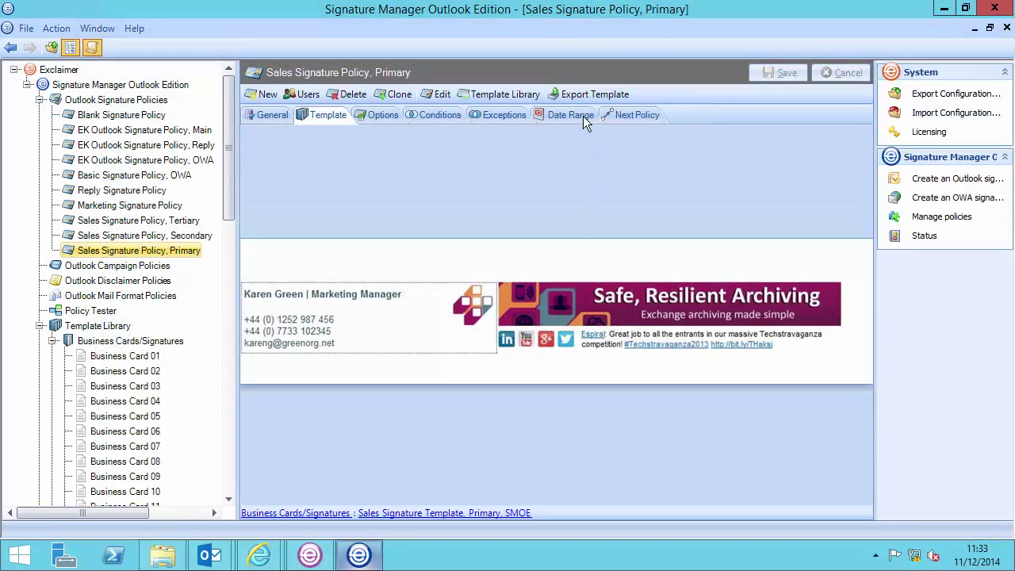
Check the date range of Sales Signature Policy, Primary, and clone that policy
left_click(583, 116)
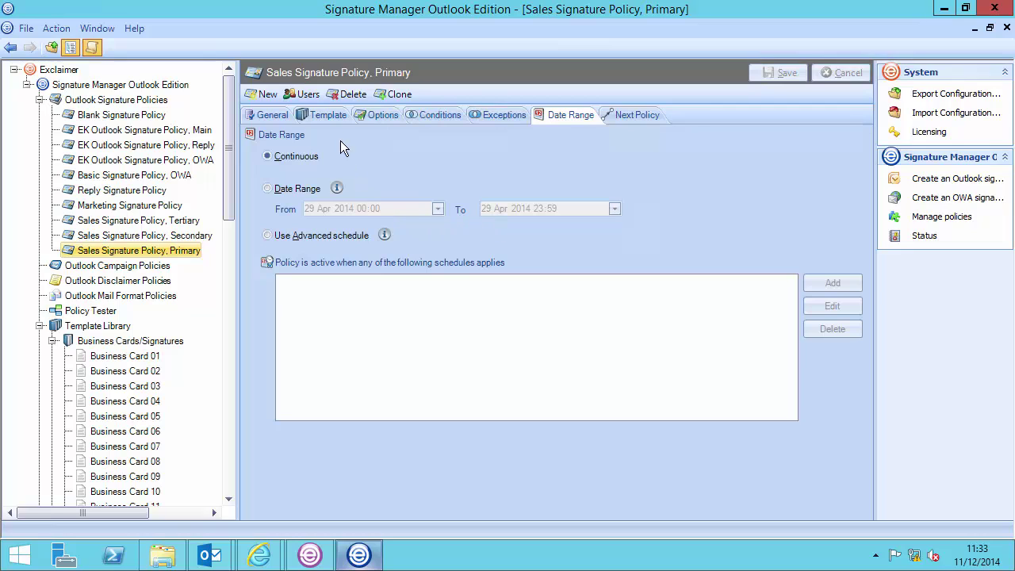
left_click(333, 116)
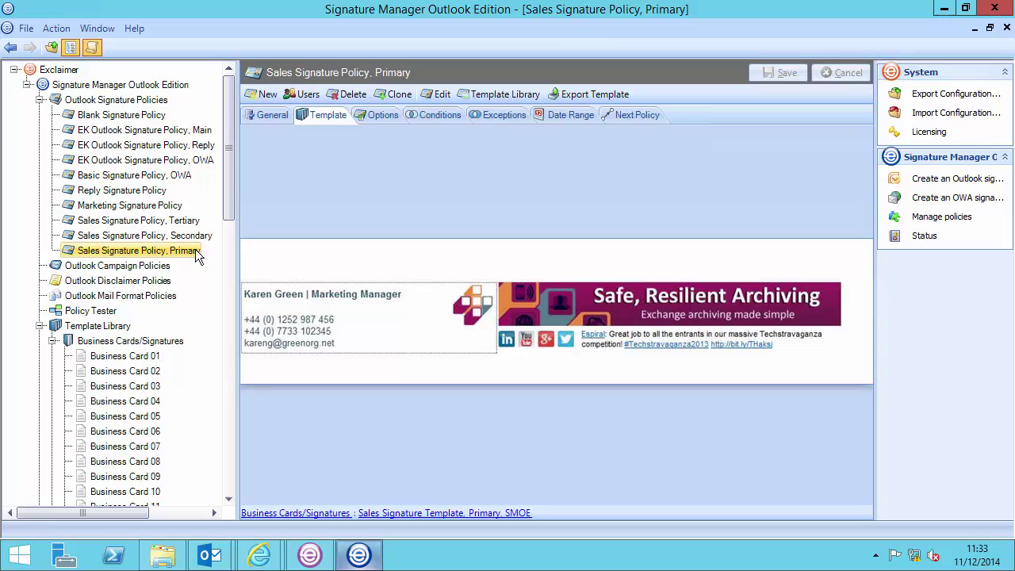
left_click(396, 94)
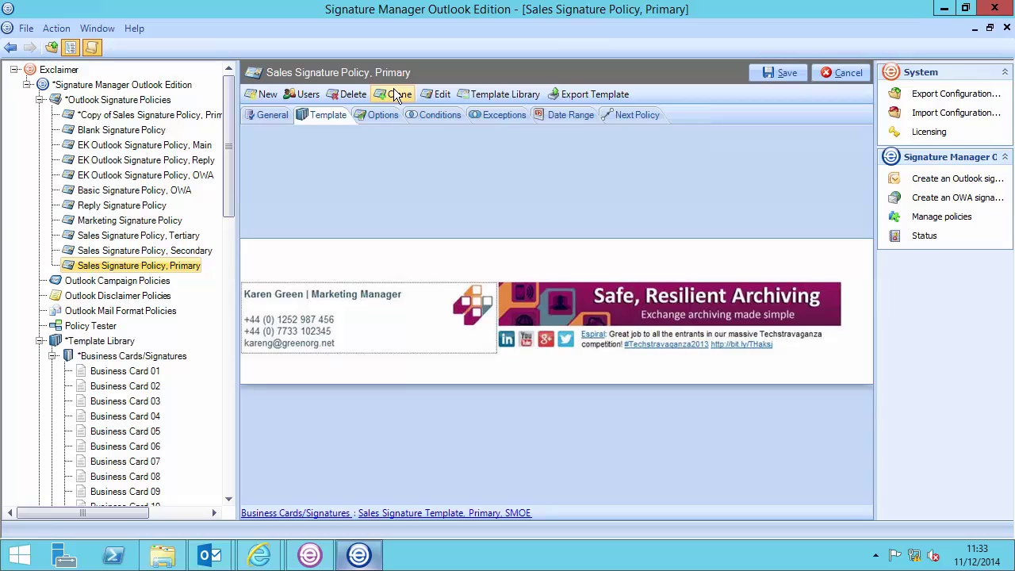
Rename the cloned policy as Christmas Signature Policy
left_click(190, 115)
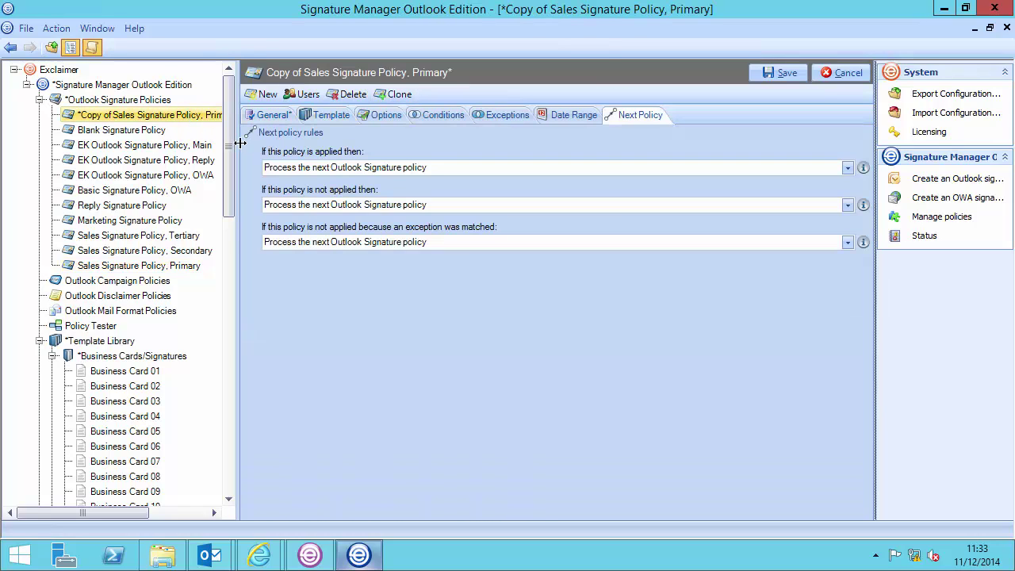
left_click(270, 115)
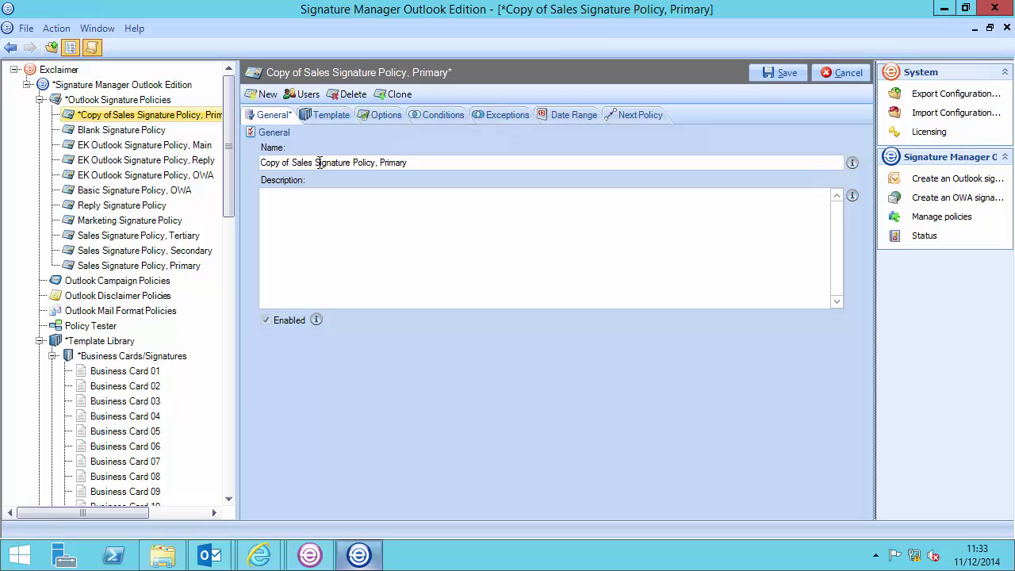
left_click_drag(318, 162, 227, 165)
type("C")
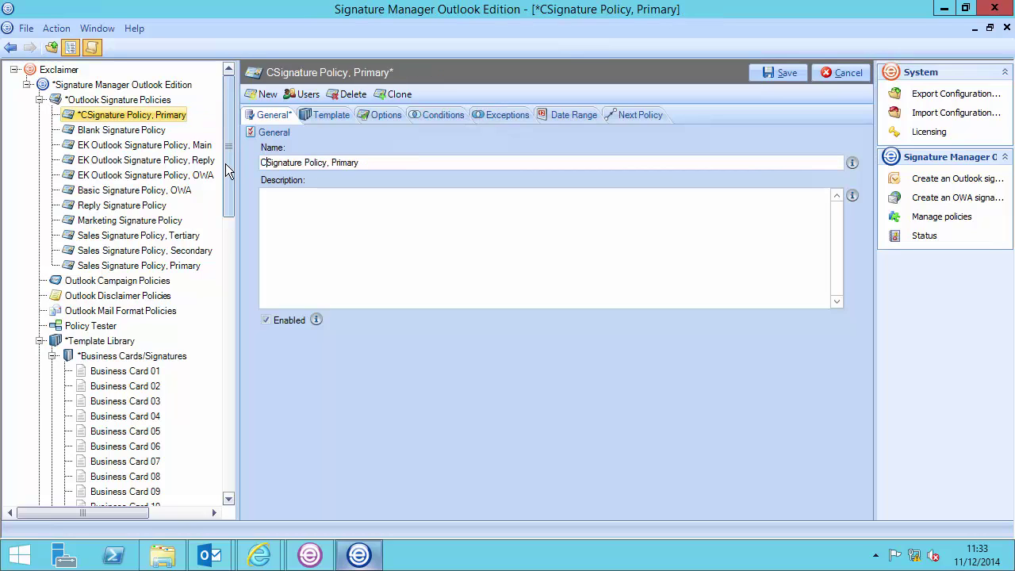
type("hristmas")
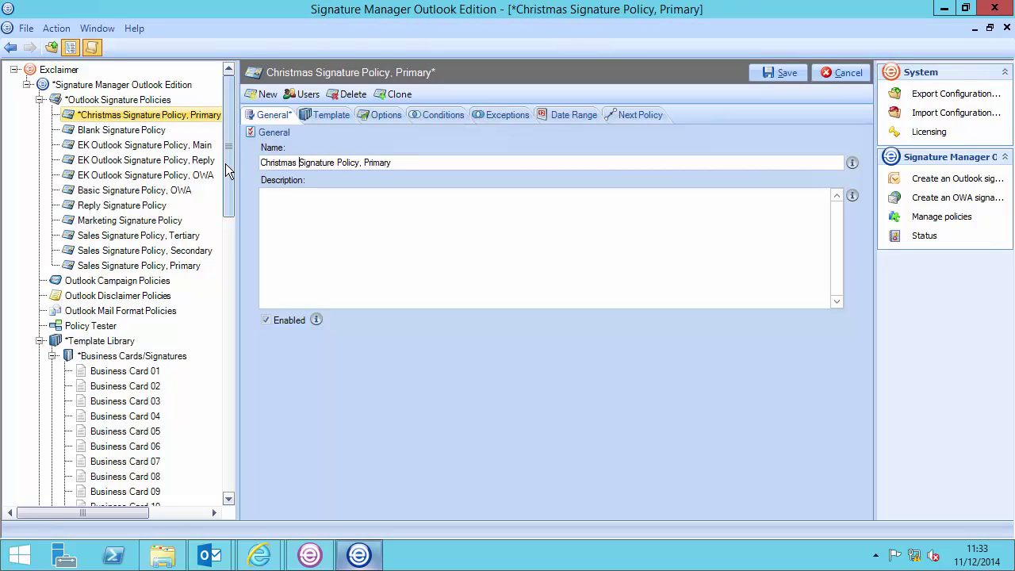
left_click_drag(392, 162, 365, 164)
key("BackSpace")
key("BackSpace")
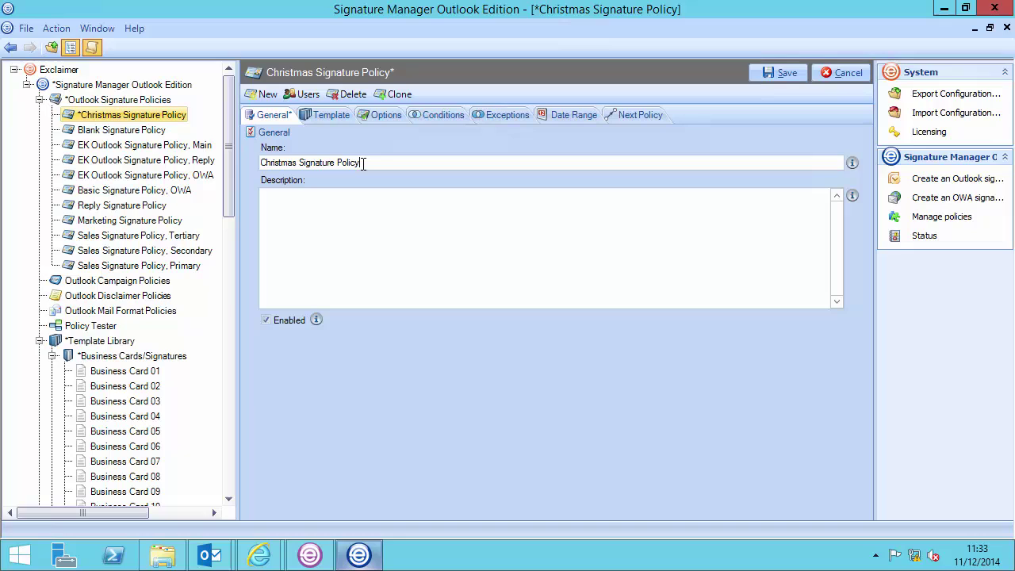
Assign the Christmas Signature Template, SMOE to the Christmas Signature Policy
left_click(331, 118)
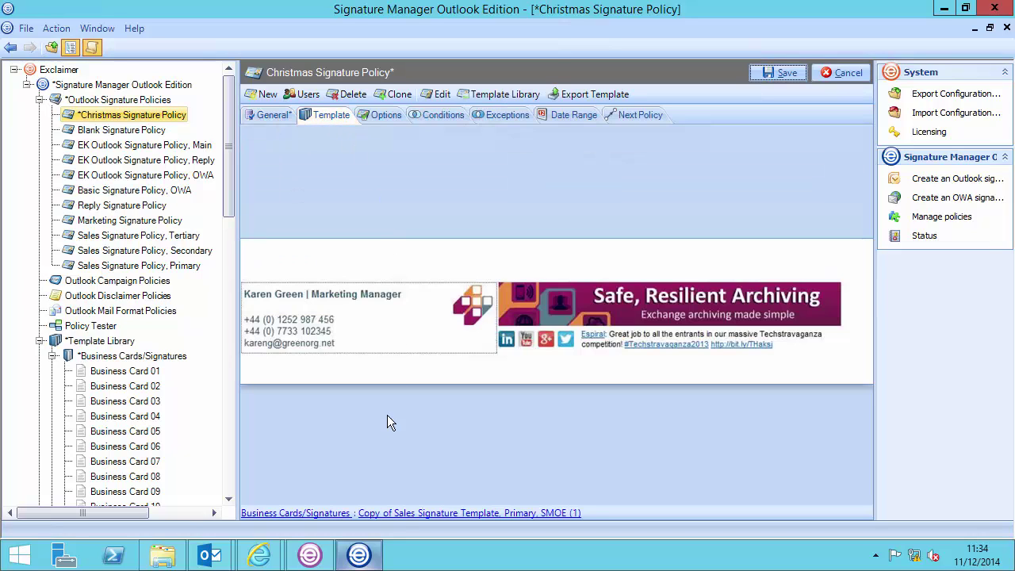
left_click(404, 513)
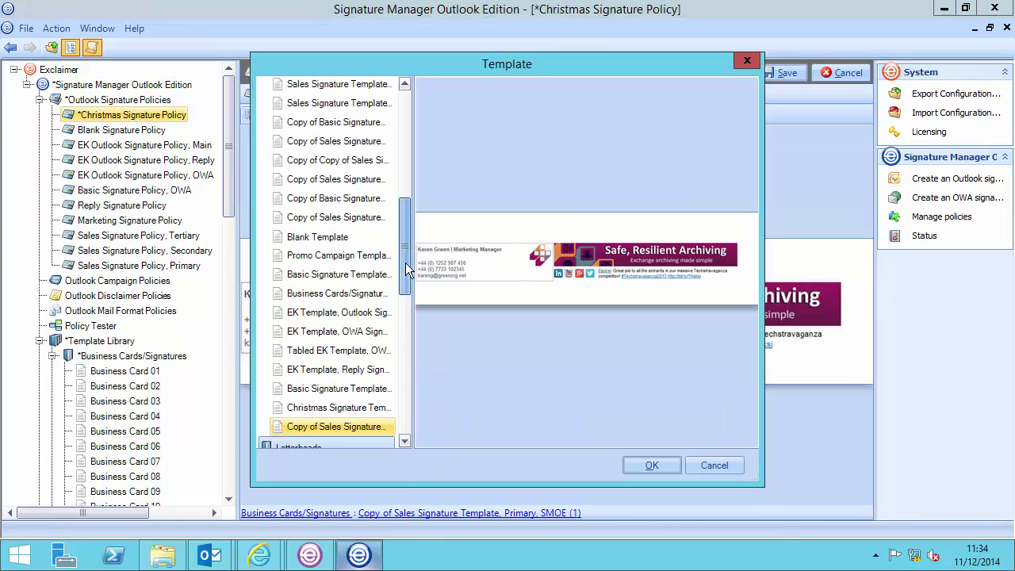
left_click_drag(405, 263, 405, 271)
left_click(381, 362)
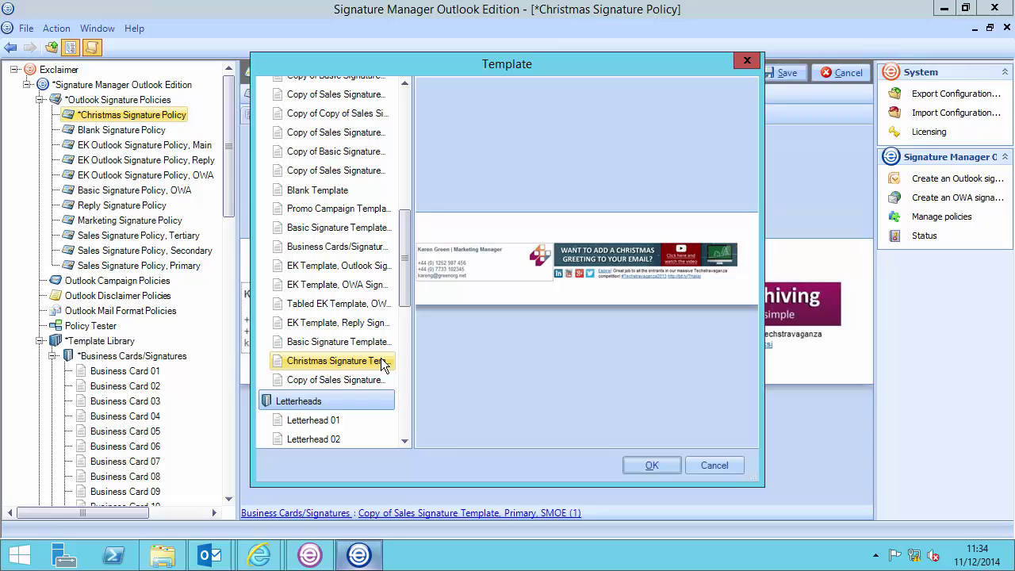
left_click(639, 472)
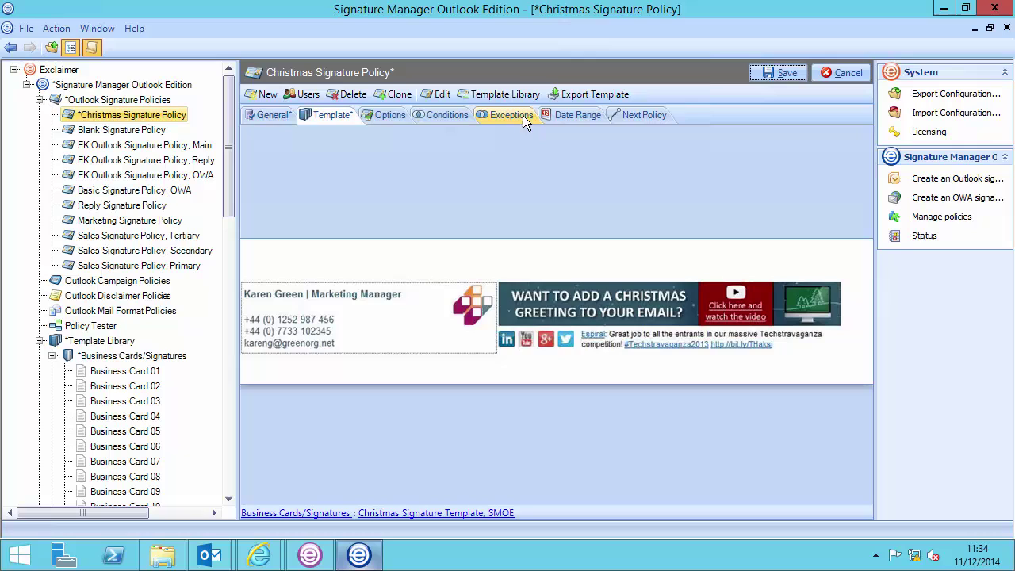
Restrict the Christmas Signature Policy to a date range from 01 Dec 2014 00:00 to 31 Dec 2014 23:59
left_click(581, 114)
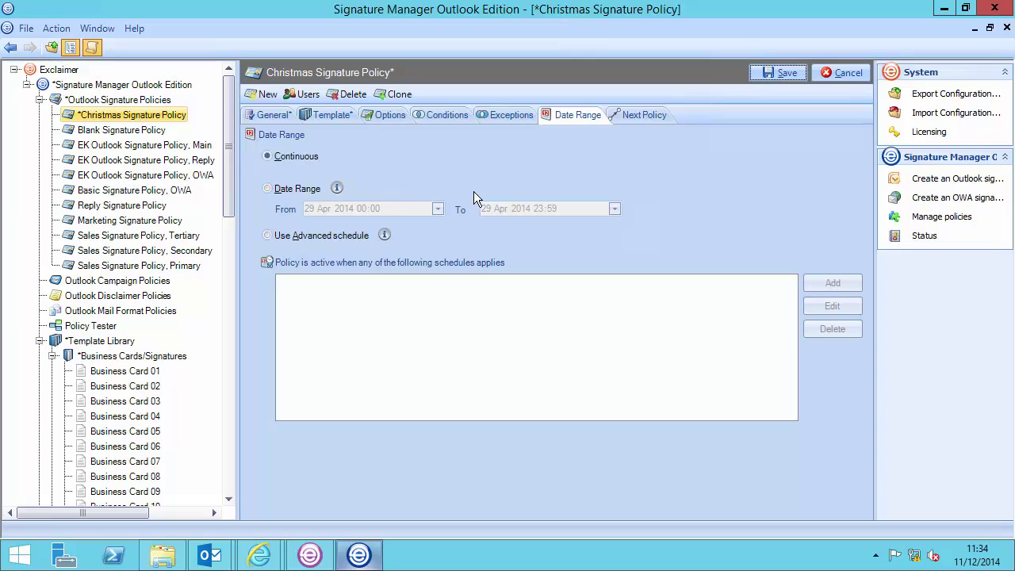
left_click(309, 190)
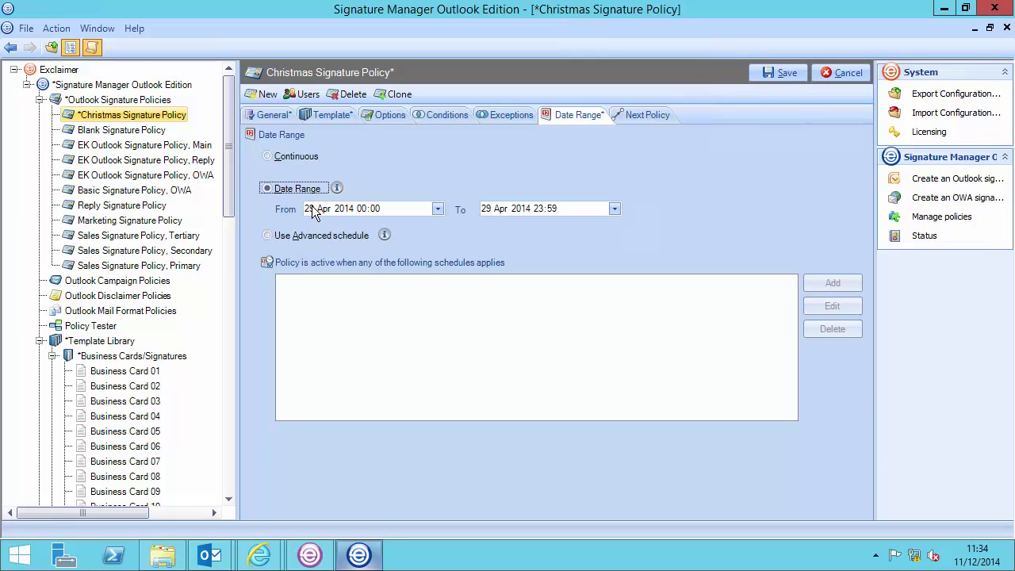
left_click(310, 210)
type("01")
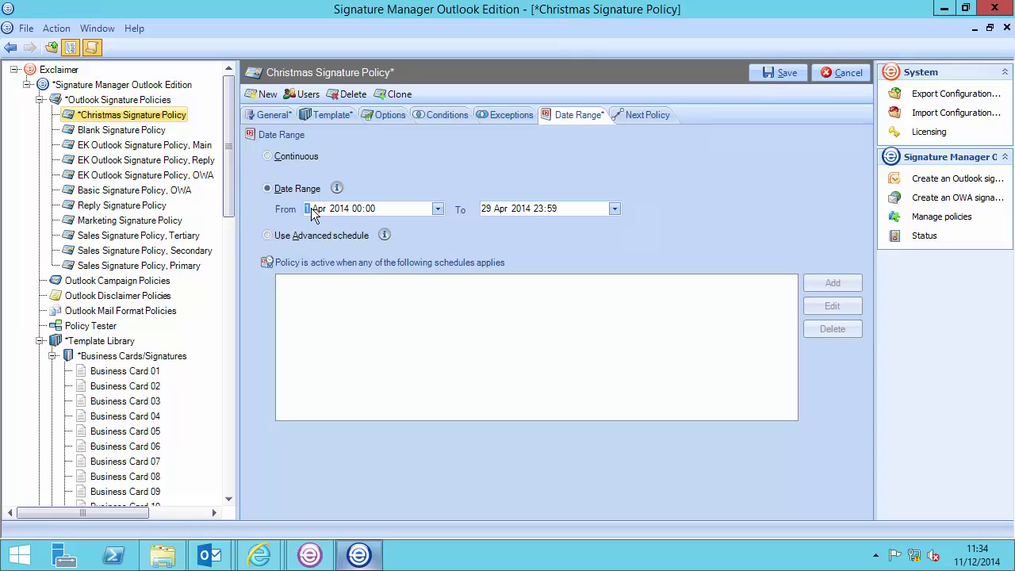
type("12")
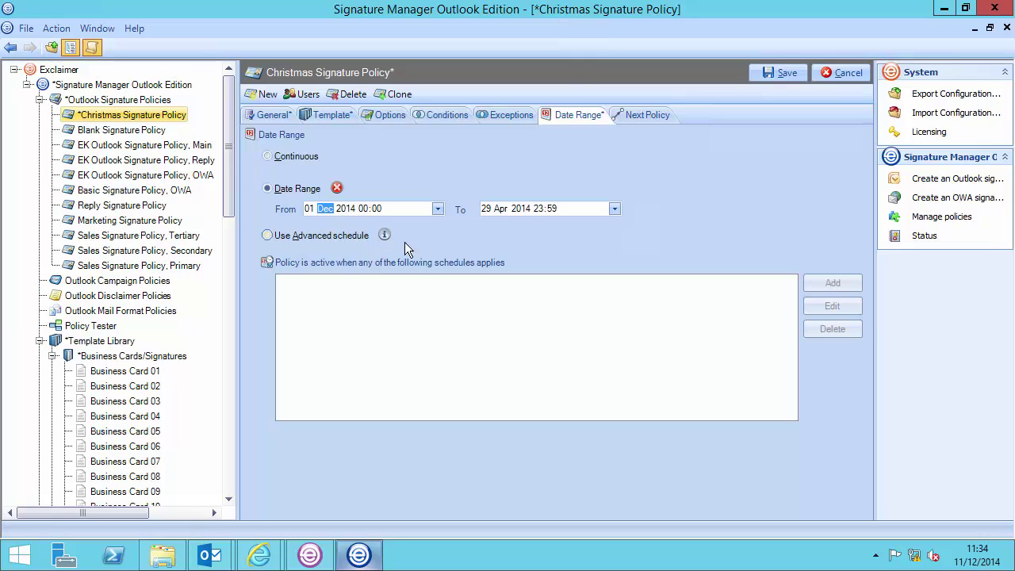
left_click(488, 209)
type("3112")
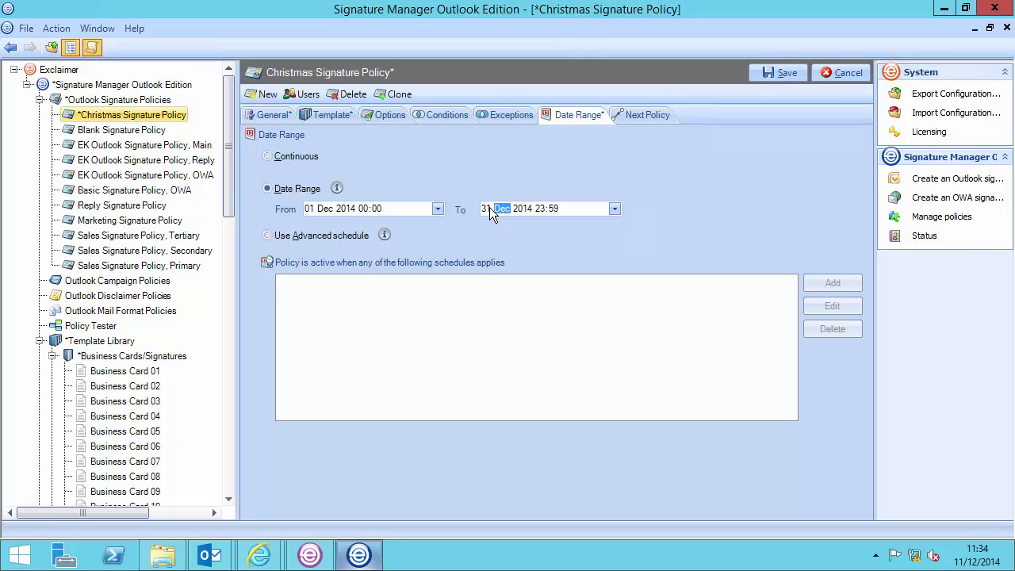
Review the Christmas Signature Policy's template and the calendar for its start date
left_click(346, 116)
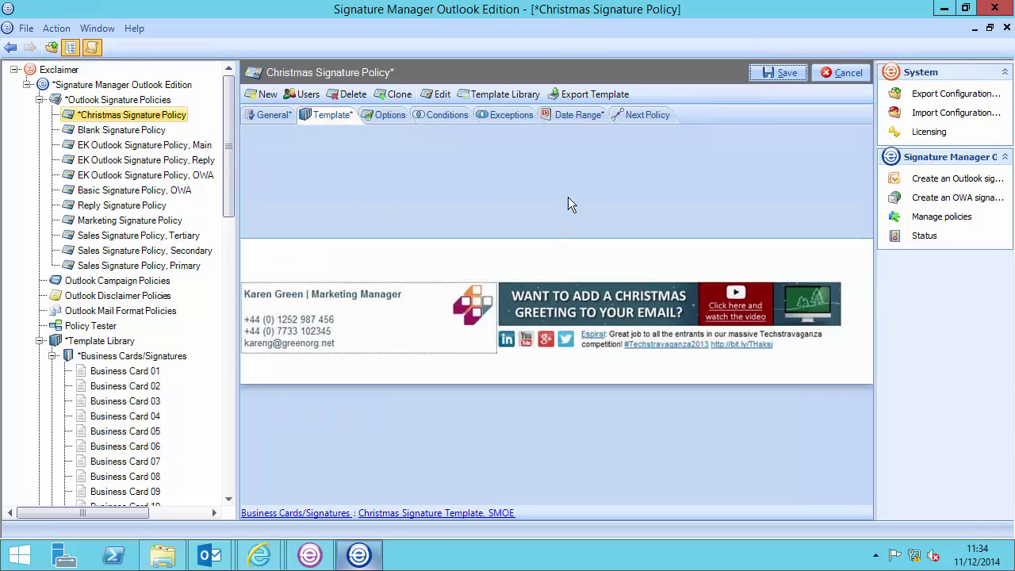
left_click(577, 116)
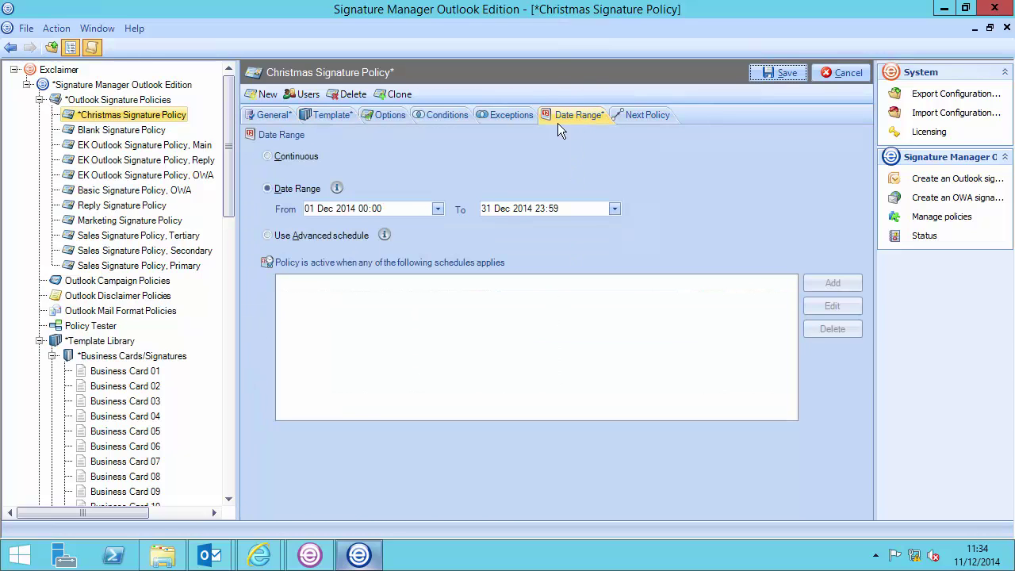
left_click(439, 208)
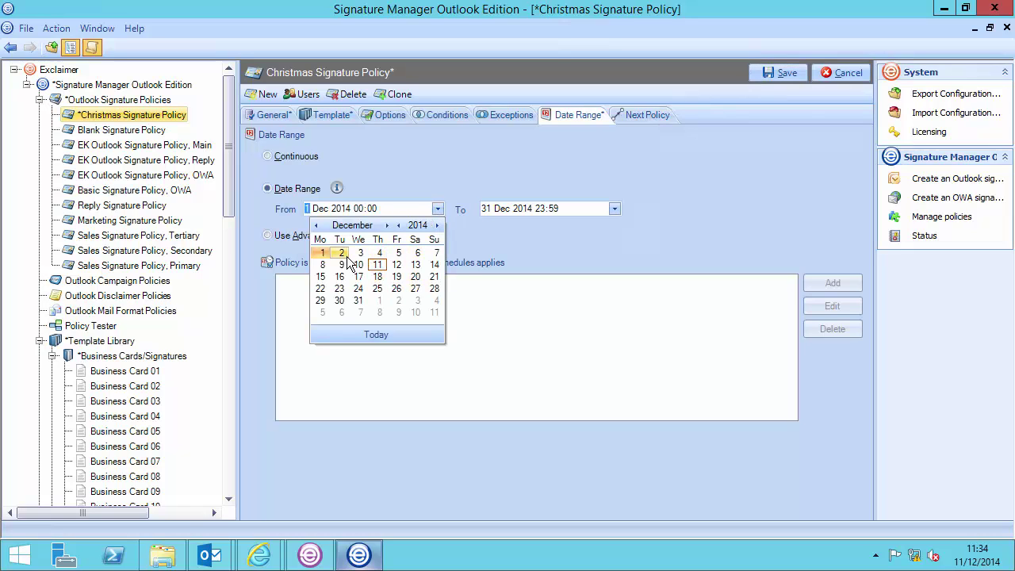
left_click(433, 176)
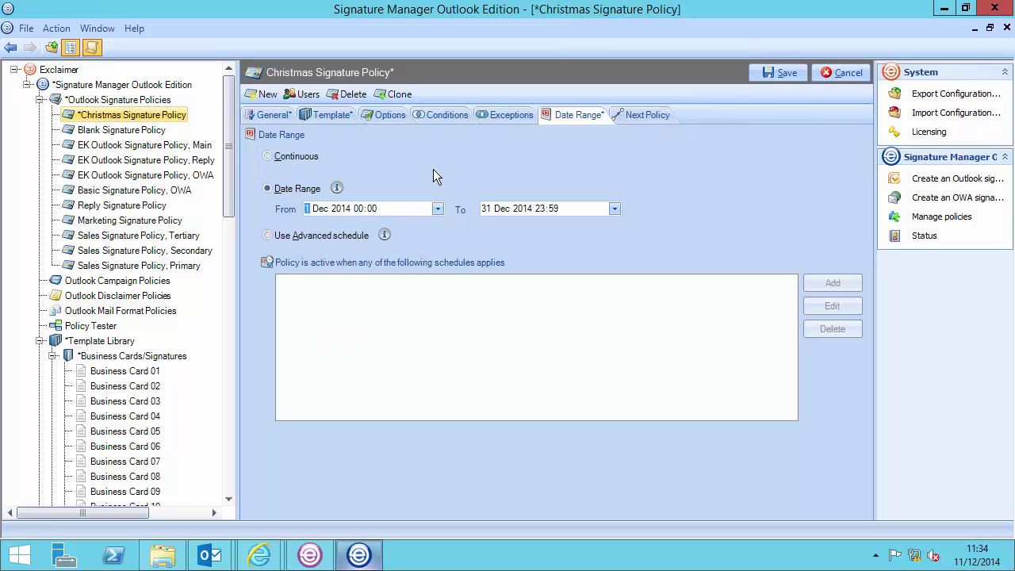
left_click(324, 236)
left_click(830, 281)
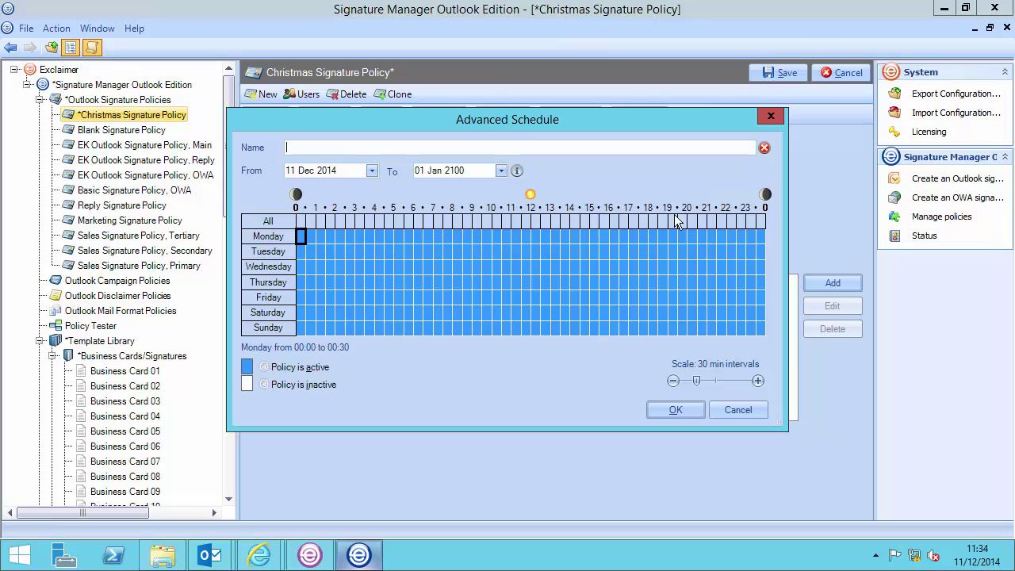
left_click(733, 407)
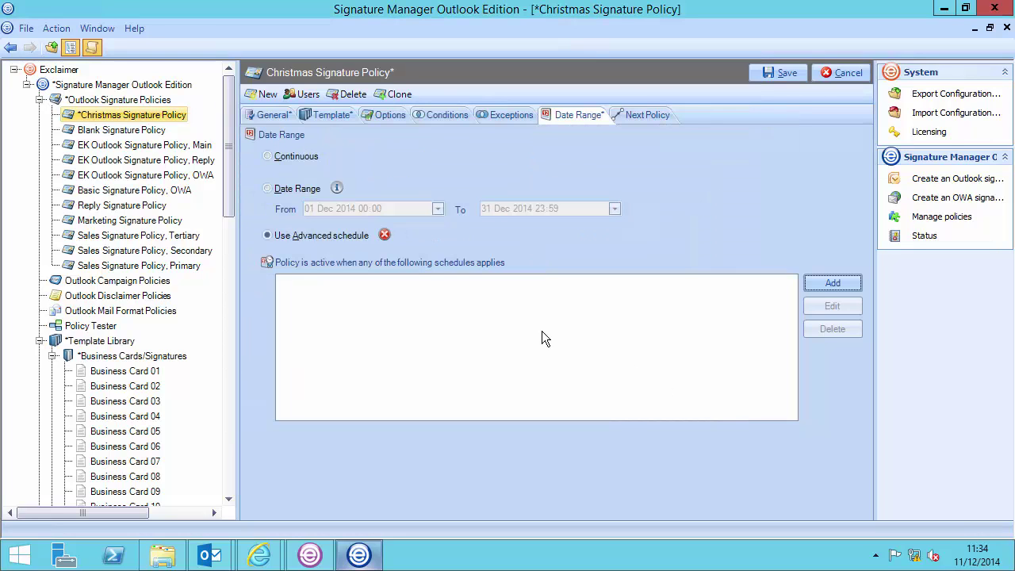
left_click(308, 192)
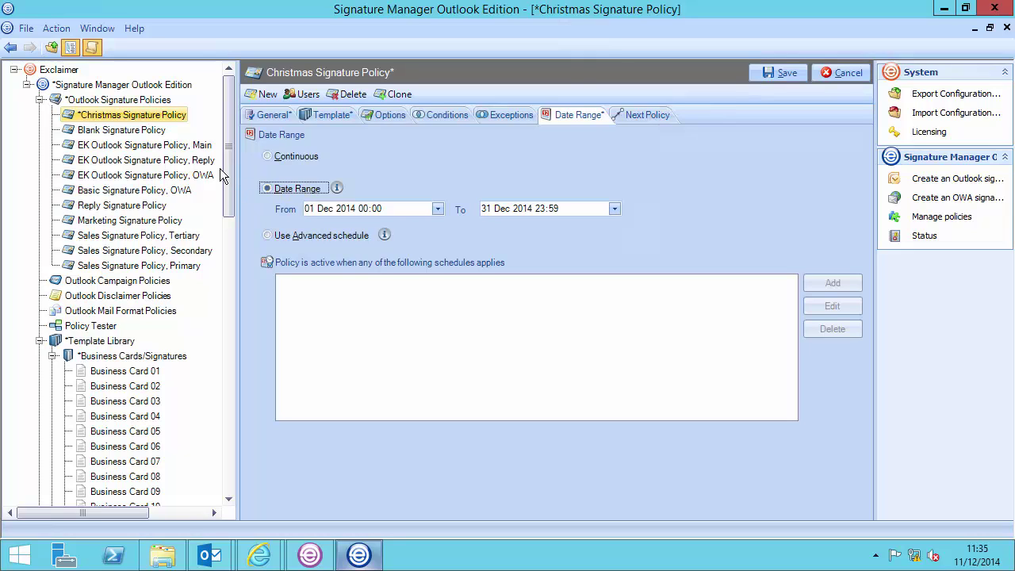
Move the Christmas Signature Policy down the Outlook signature policy order to just below Sales Signature Policy, Tertiary
left_click(143, 102)
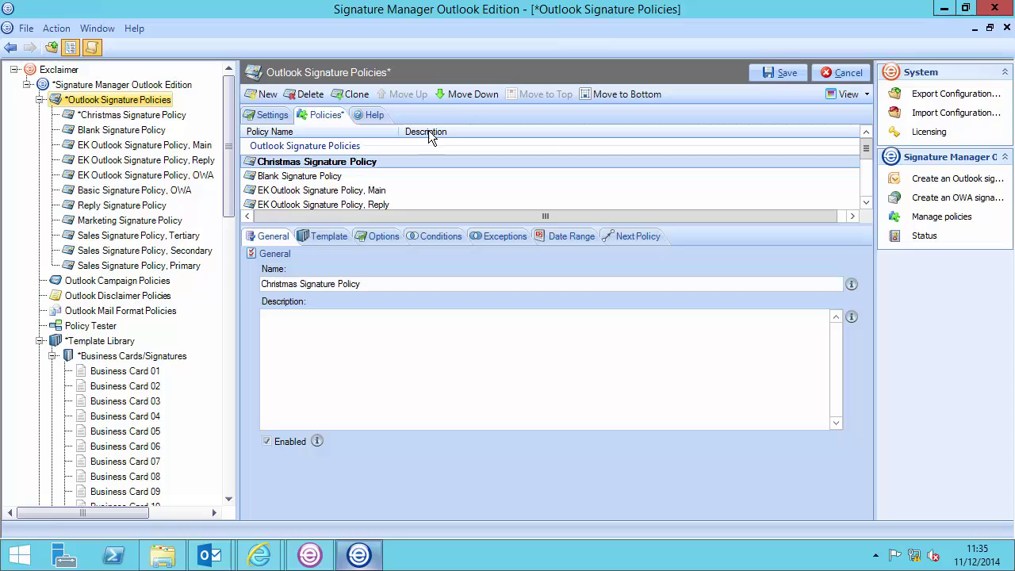
left_click(461, 94)
left_click(461, 94)
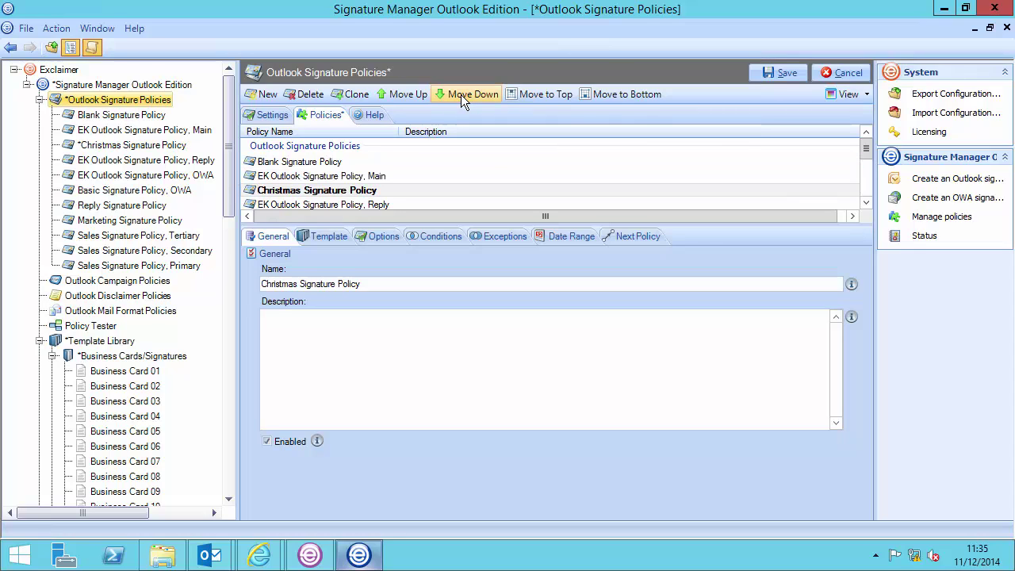
left_click(460, 95)
left_click(461, 94)
left_click(461, 94)
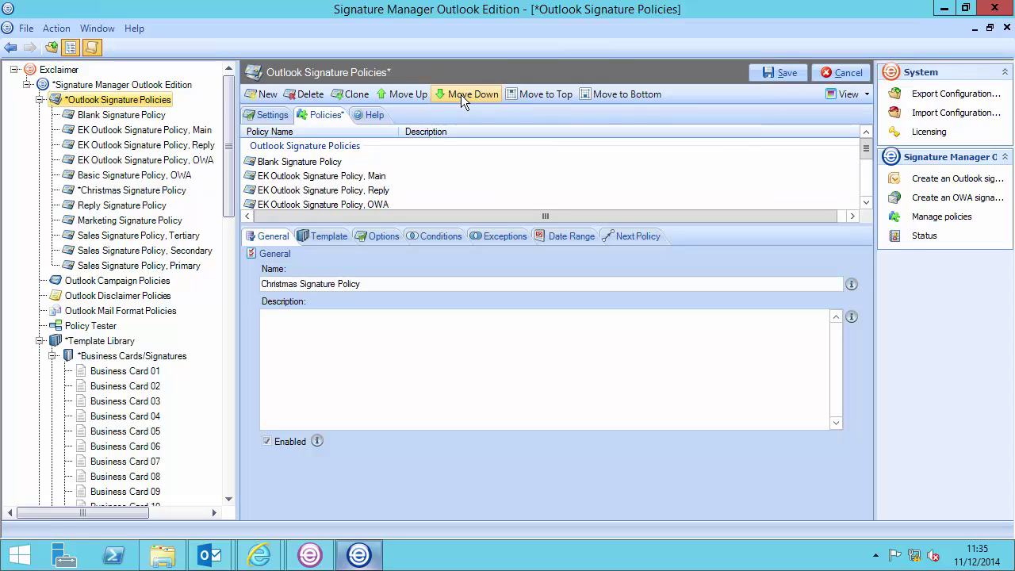
left_click(461, 94)
left_click(461, 94)
left_click(461, 95)
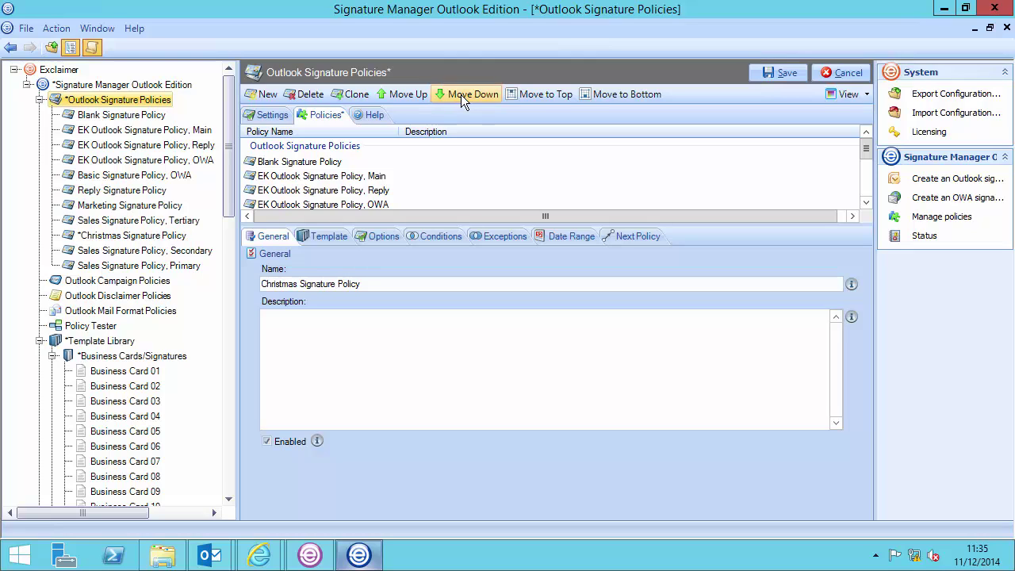
Set the Christmas Signature Policy not to process any more Outlook Signature policies once it is applied
left_click(155, 235)
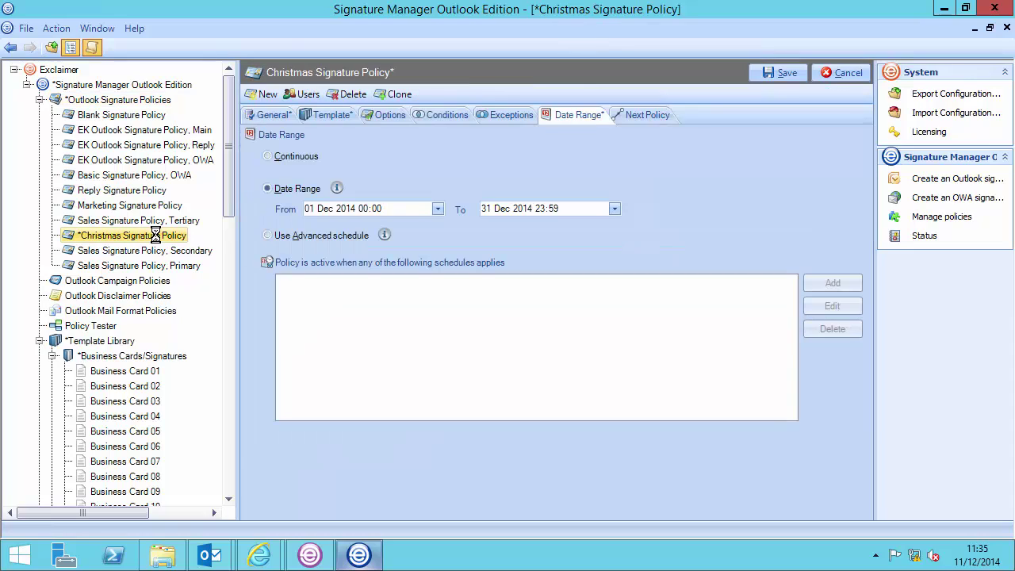
left_click(623, 115)
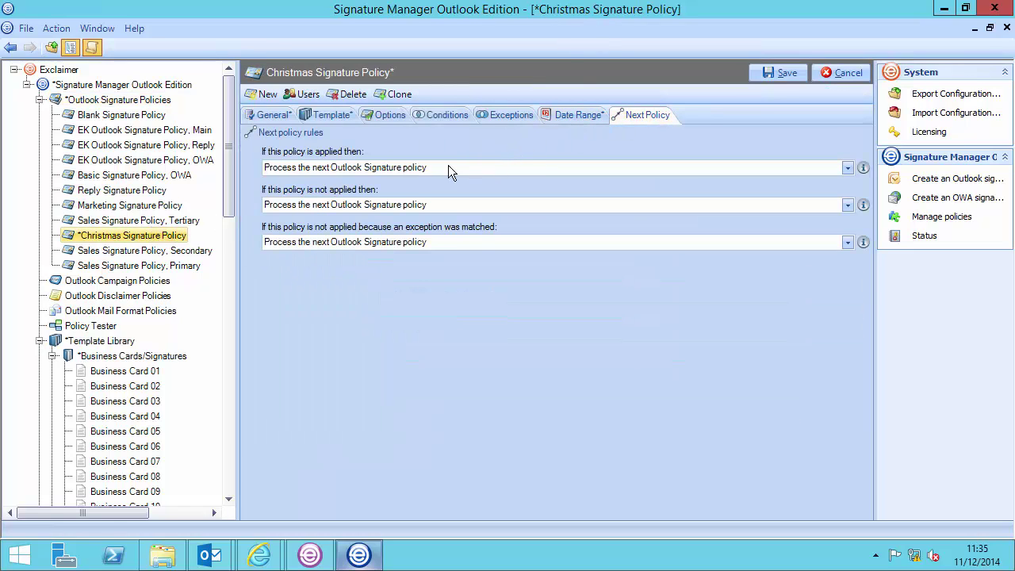
left_click(350, 166)
left_click(343, 197)
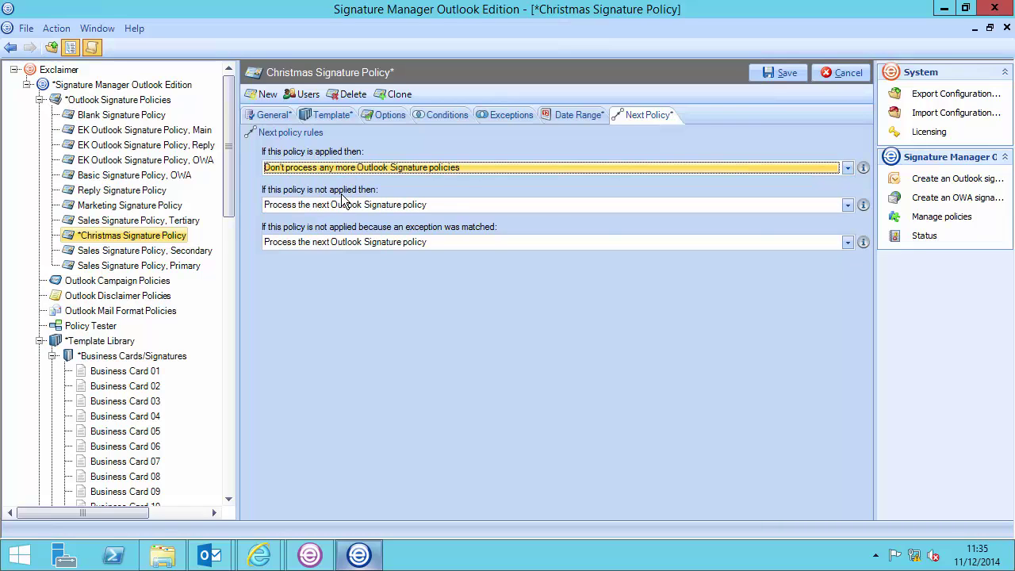
Recheck the Christmas Signature Policy's template and date range
left_click(324, 116)
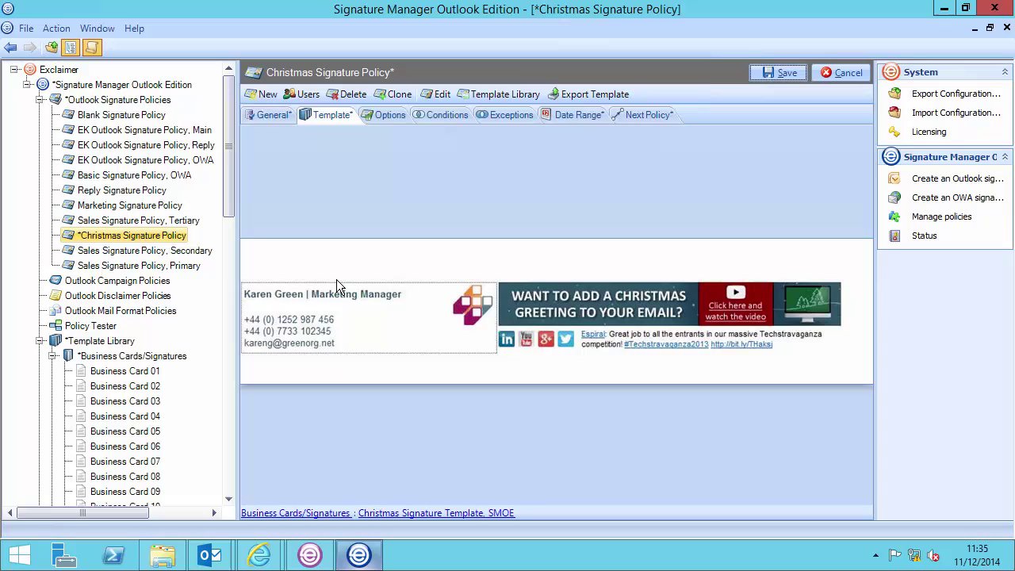
left_click(577, 119)
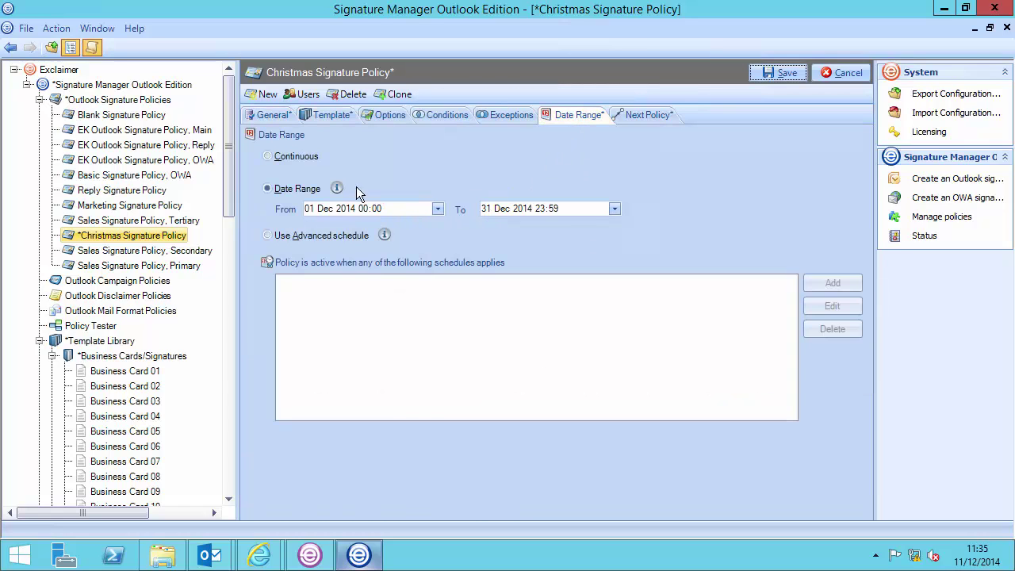
left_click(330, 114)
View the template of Sales Signature Policy, Primary, and switch to the untitled Outlook message to compare its signature
left_click(170, 268)
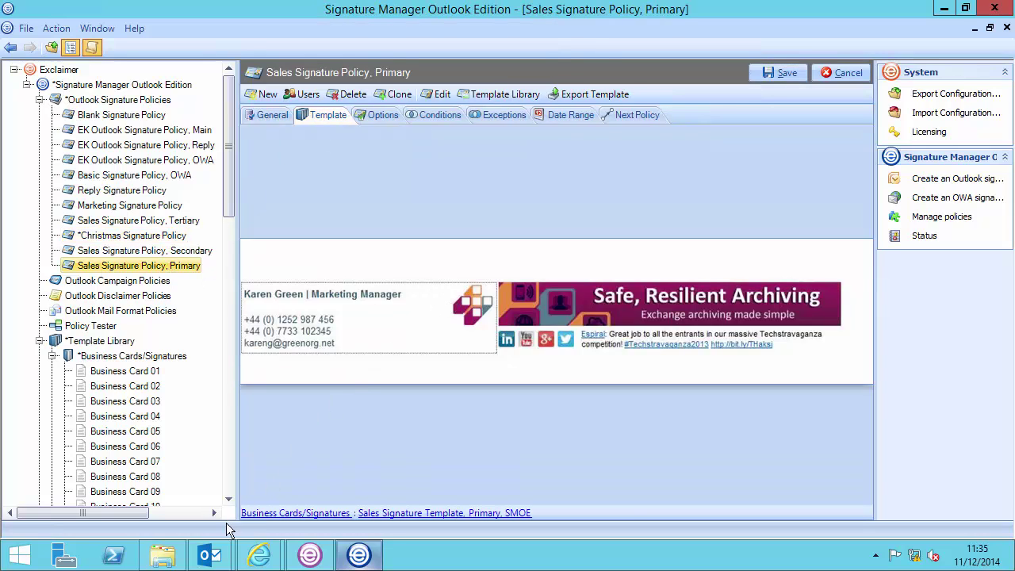
mouse_move(210, 555)
left_click(309, 476)
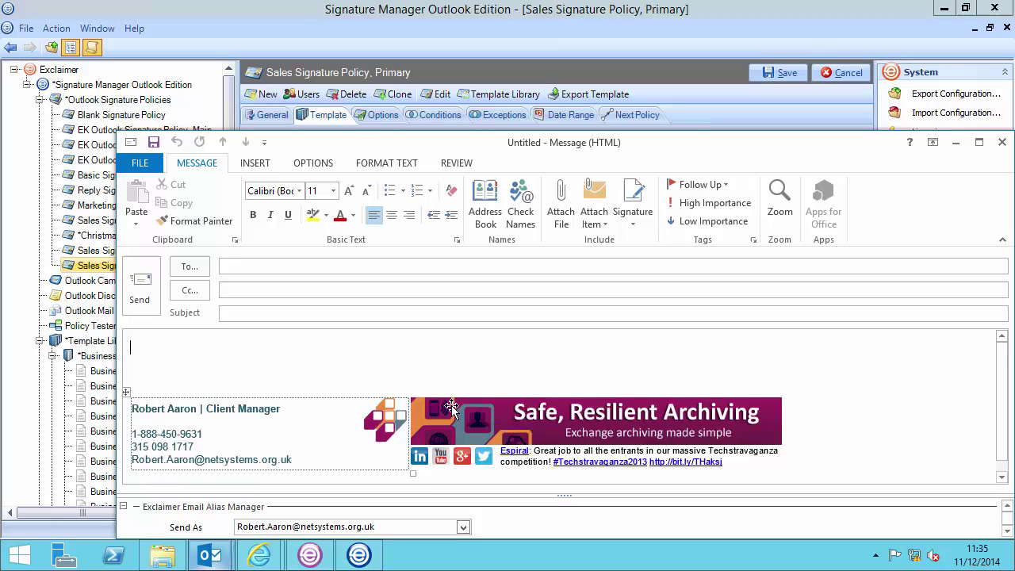
Close the untitled Outlook message and save the new signature policy configuration, accepting that it takes effect immediately
left_click(1003, 143)
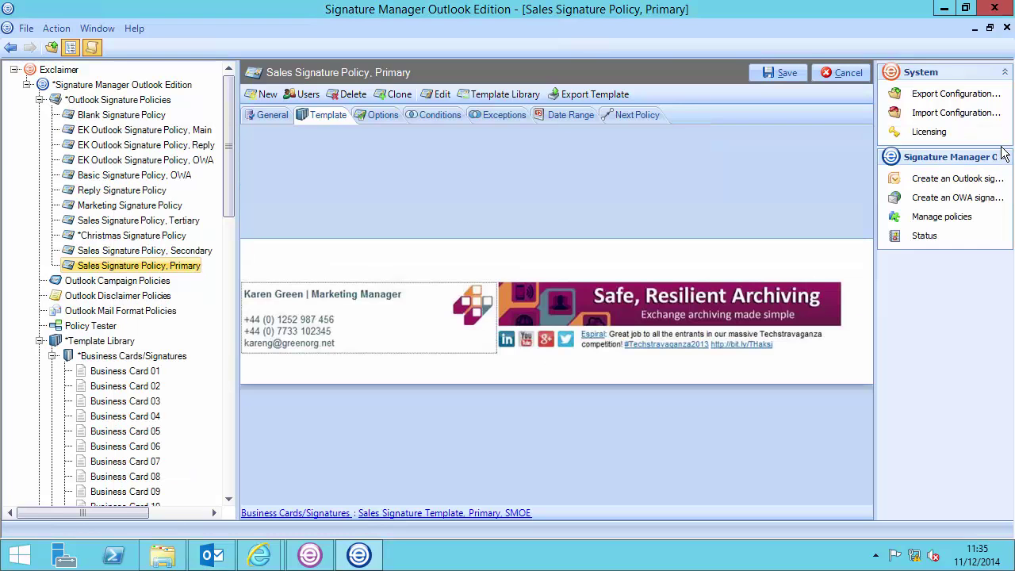
left_click(776, 76)
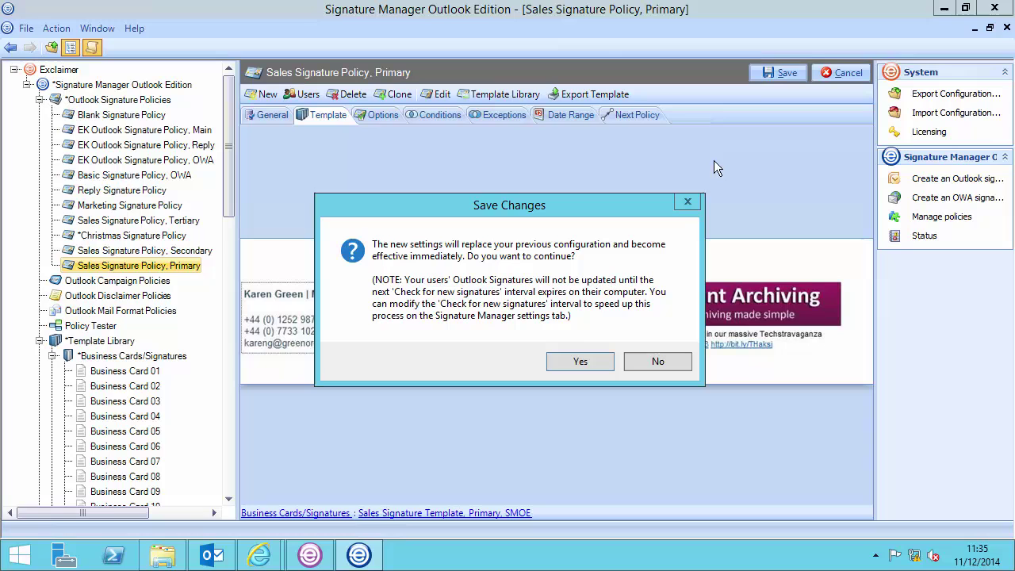
left_click(579, 363)
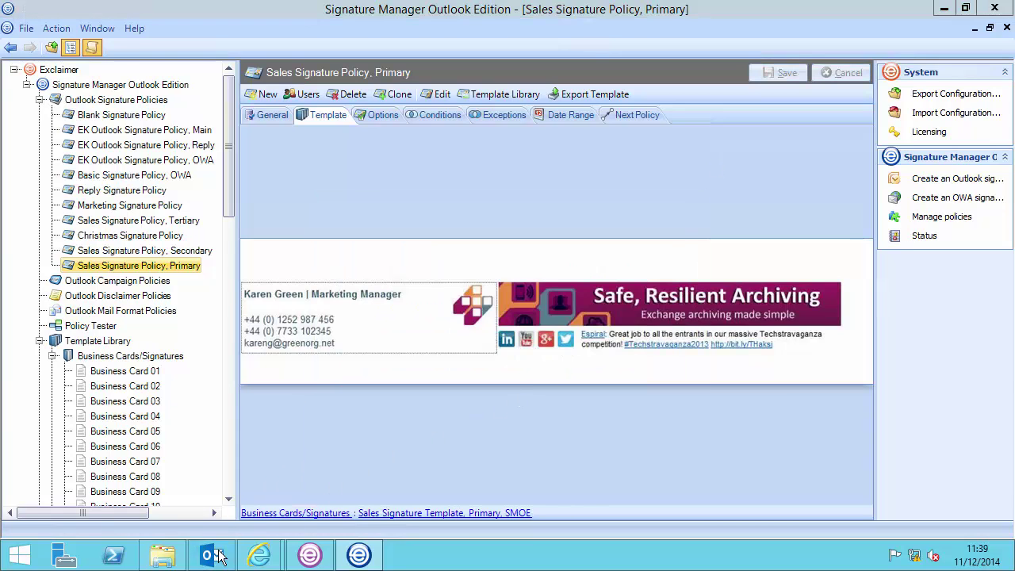
Switch to the Outlook inbox and start a new email to check the signature it receives
left_click(213, 555)
left_click(470, 295)
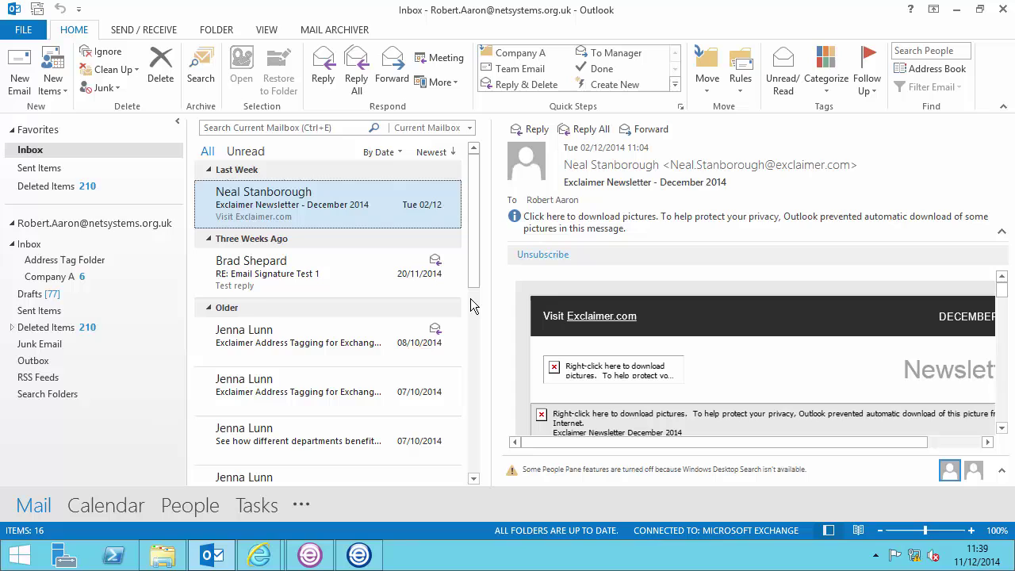
left_click(20, 81)
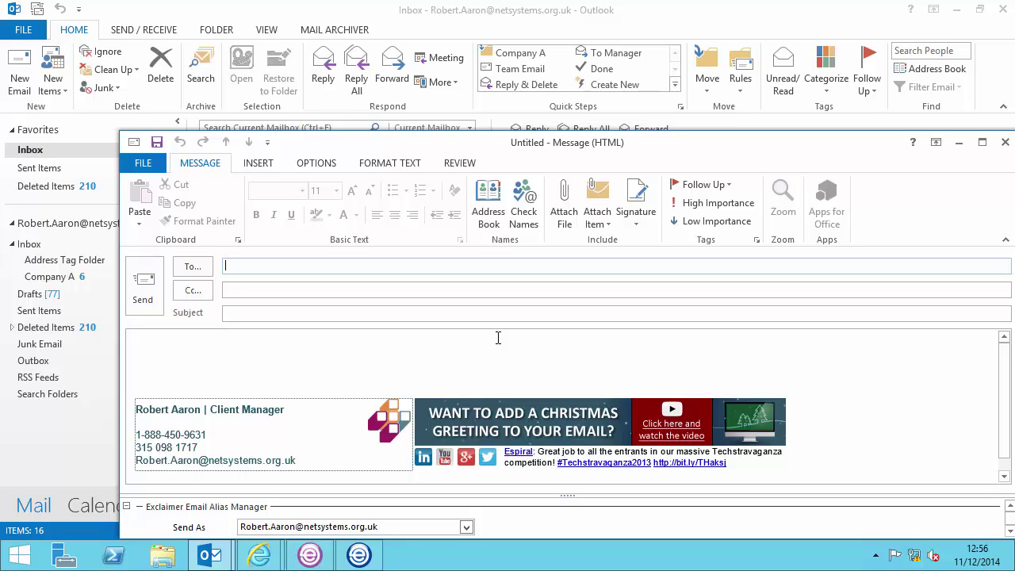
Search Windows for "template editor", open Exclaimer Template Editor, and filter the Signature Manager Outlook Edition templates to live ones only
left_click(24, 556)
type("template ")
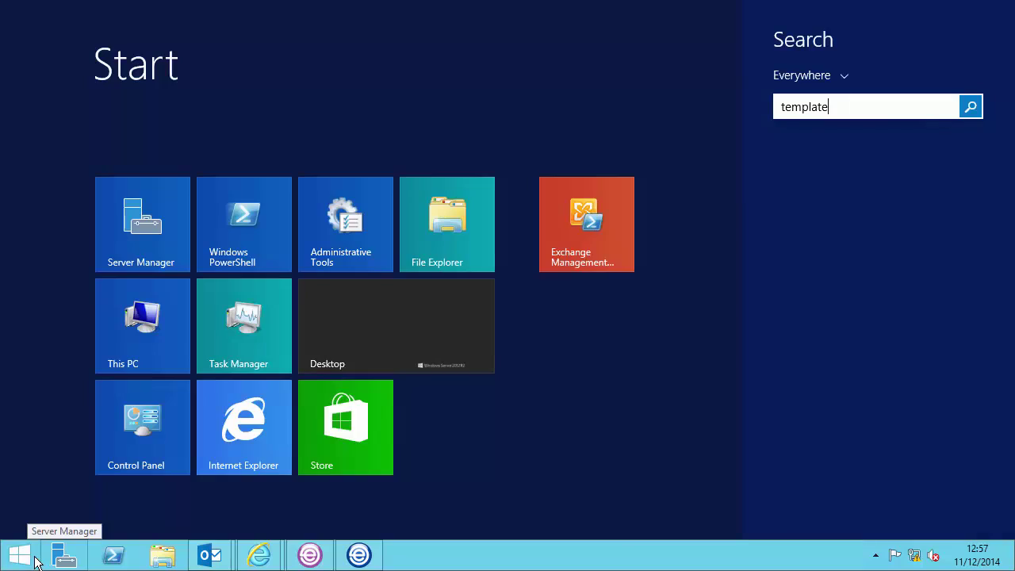
type("editor")
key("Return")
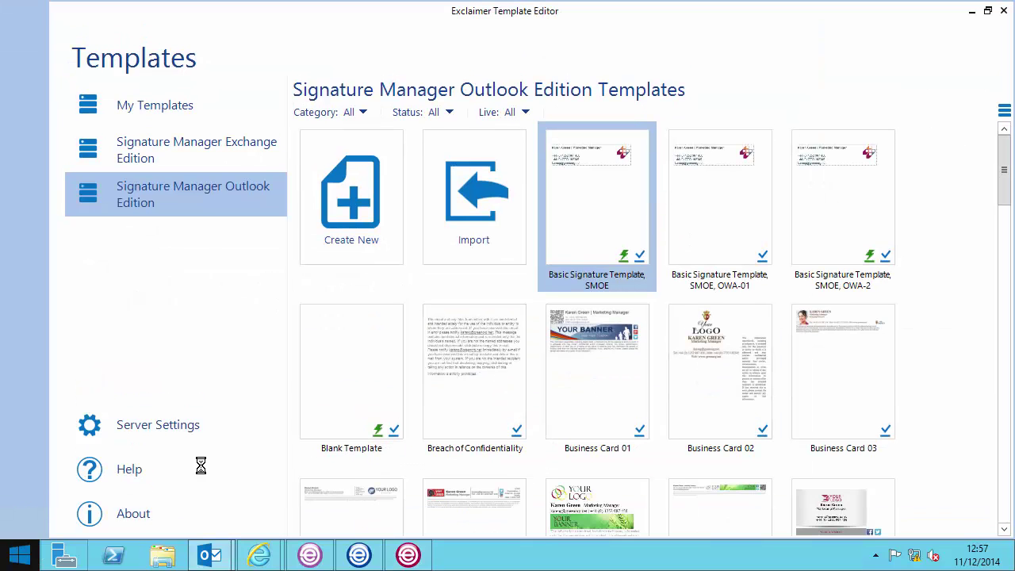
left_click(525, 112)
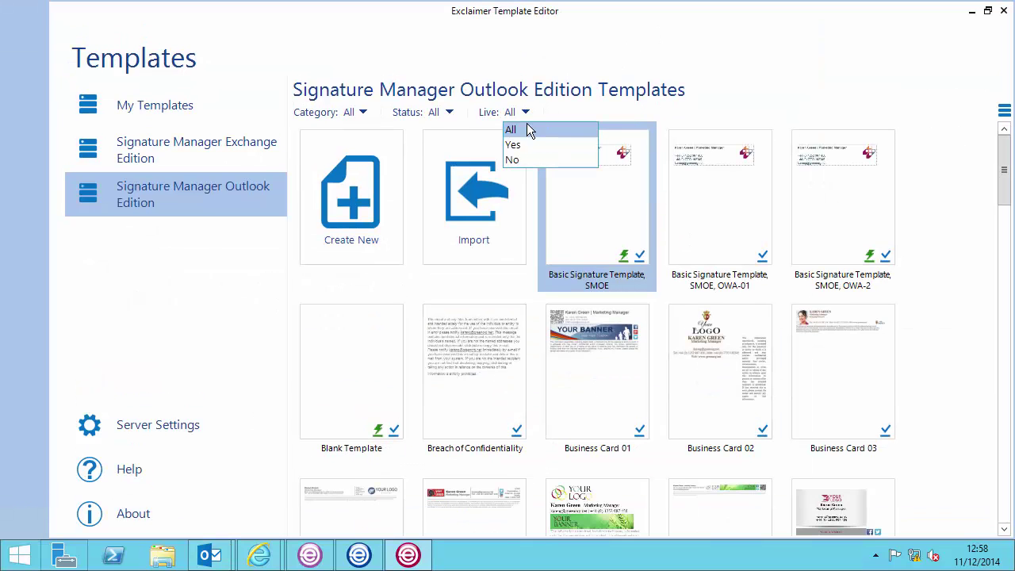
left_click(515, 144)
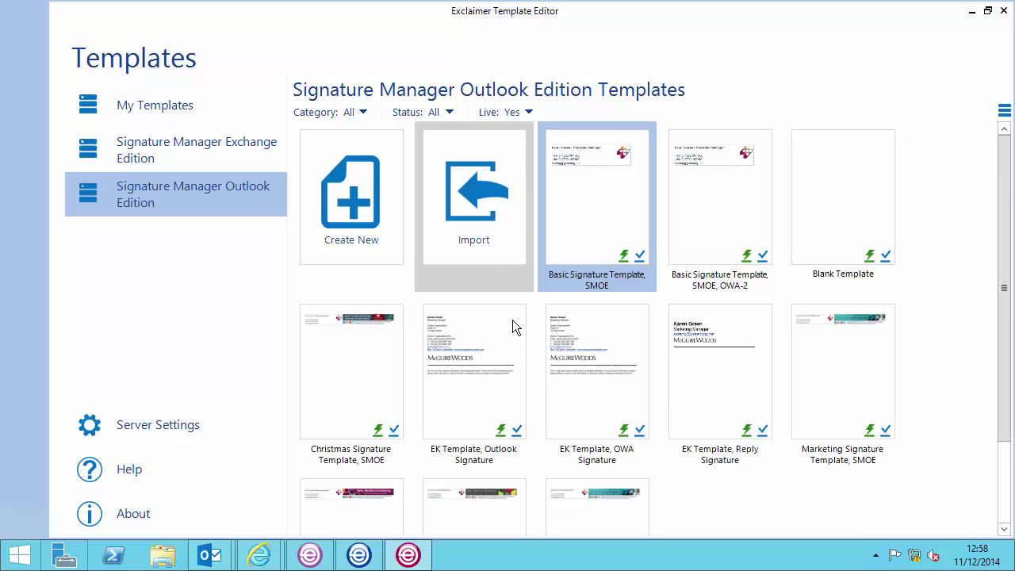
Open Christmas Signature Template, SMOE for editing and review the Christmas banner's image location and hyperlink settings
mouse_move(363, 413)
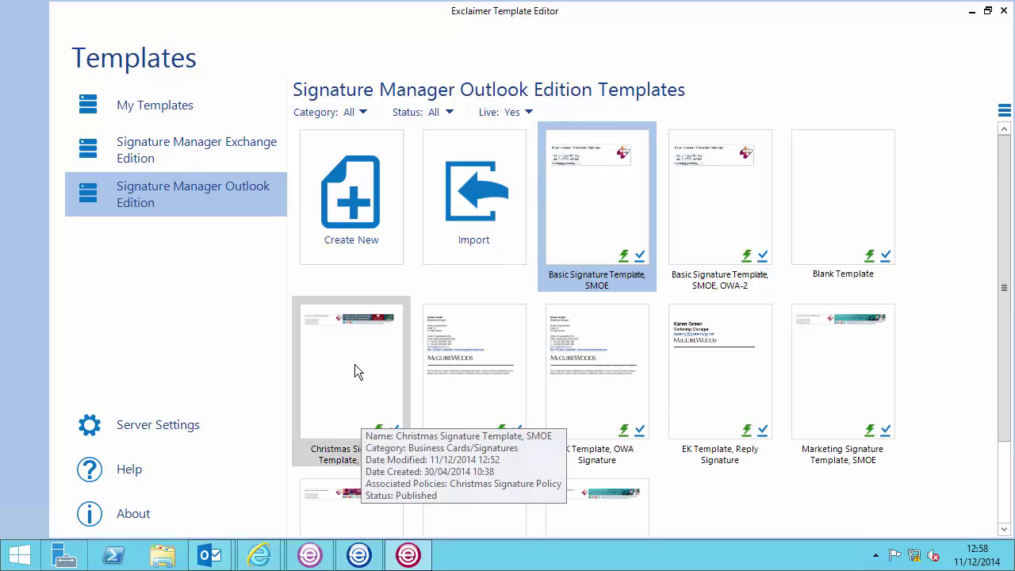
left_click(355, 371)
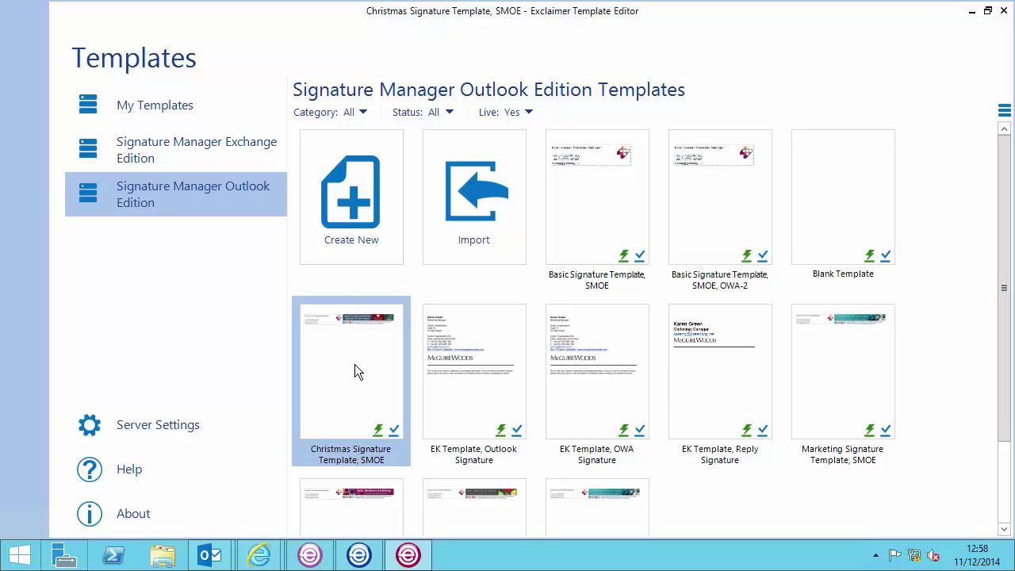
double_click(354, 371)
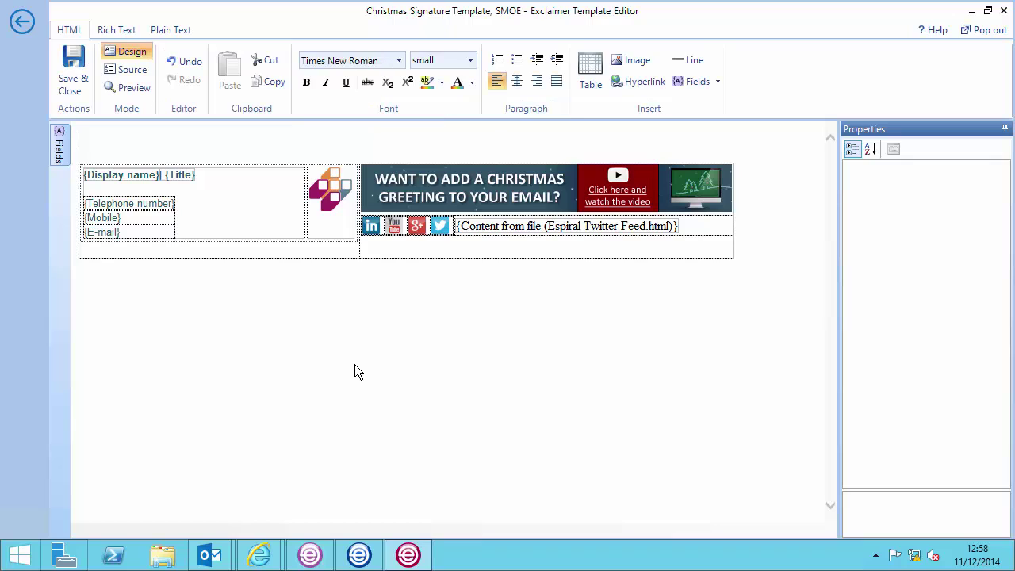
left_click(432, 194)
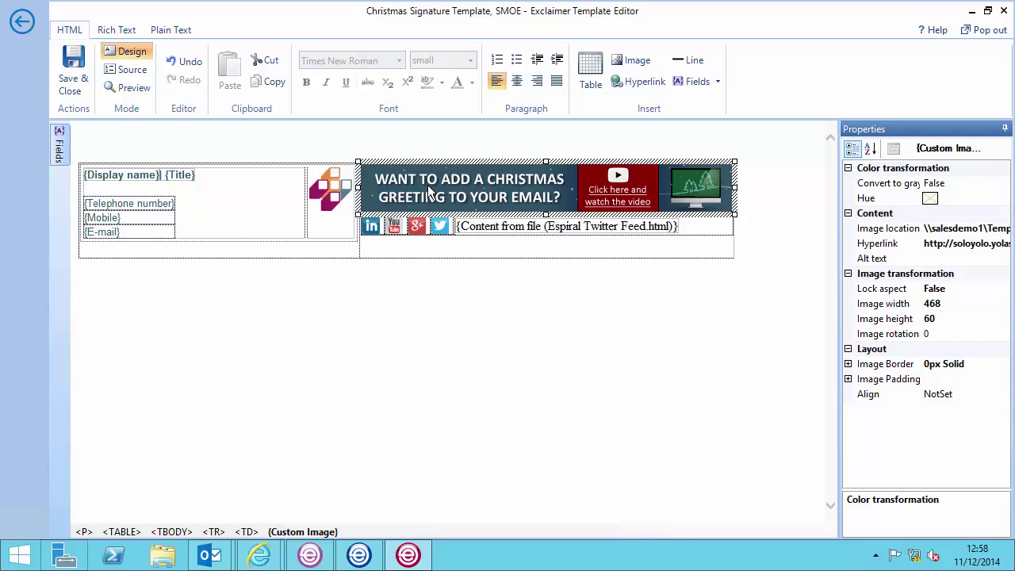
double_click(428, 184)
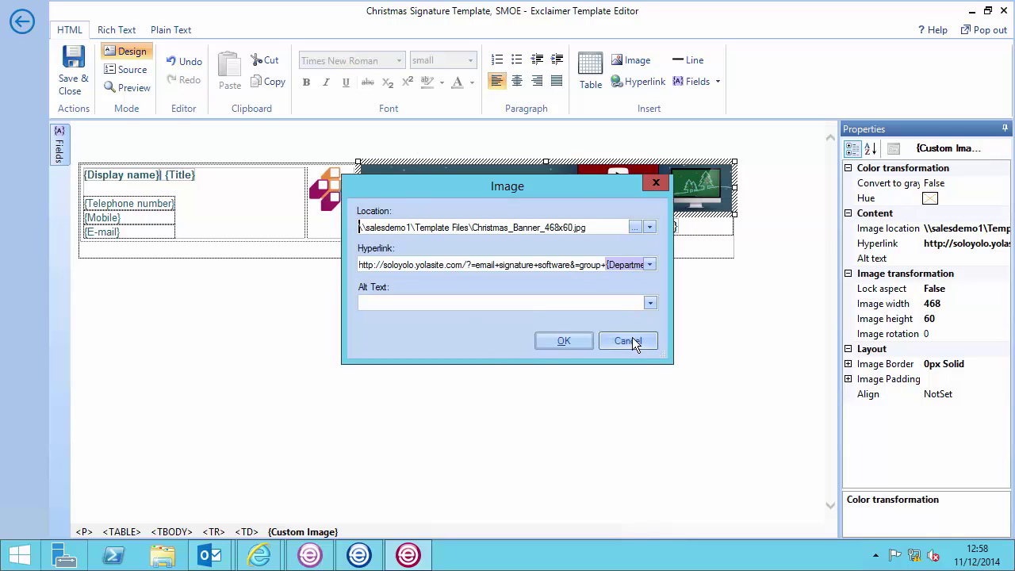
left_click(582, 339)
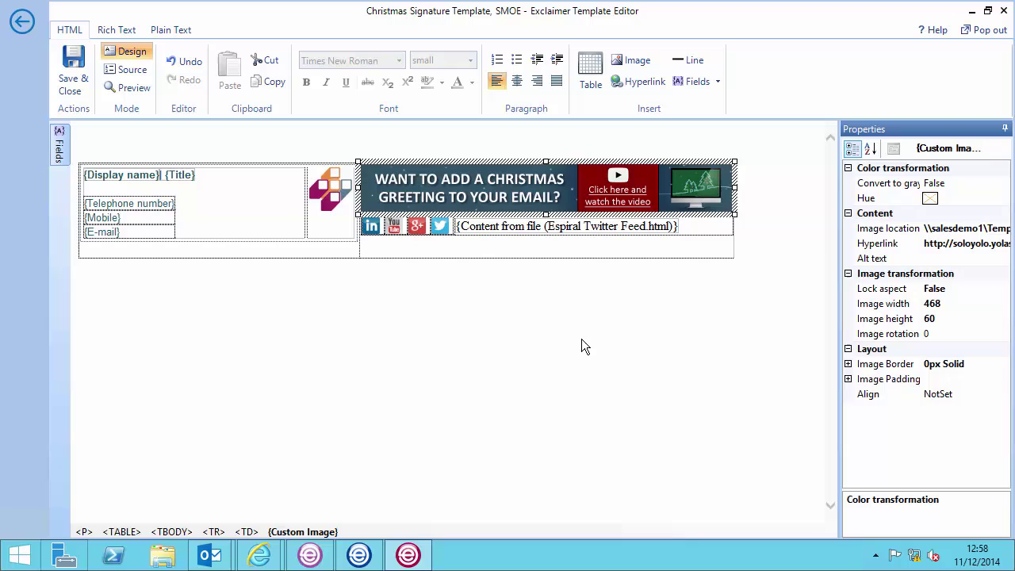
Save and close Christmas Signature Template, SMOE, and publish it from the template library
left_click(78, 90)
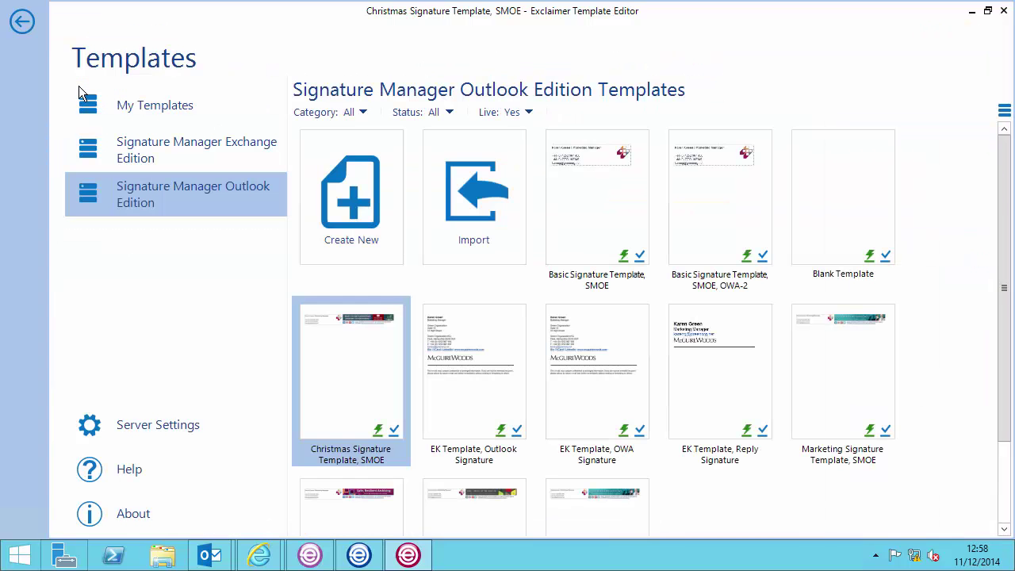
right_click(362, 402)
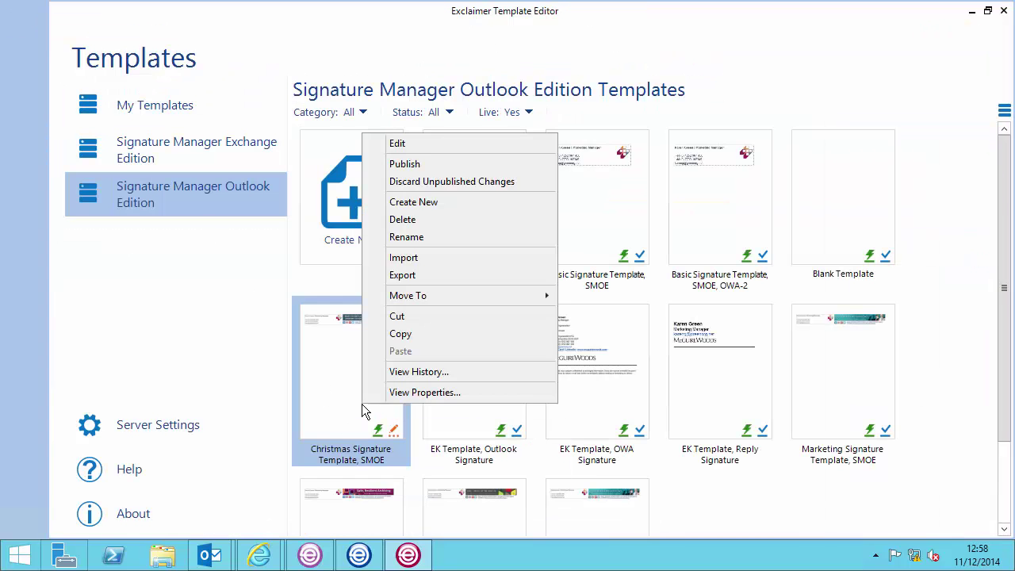
left_click(413, 165)
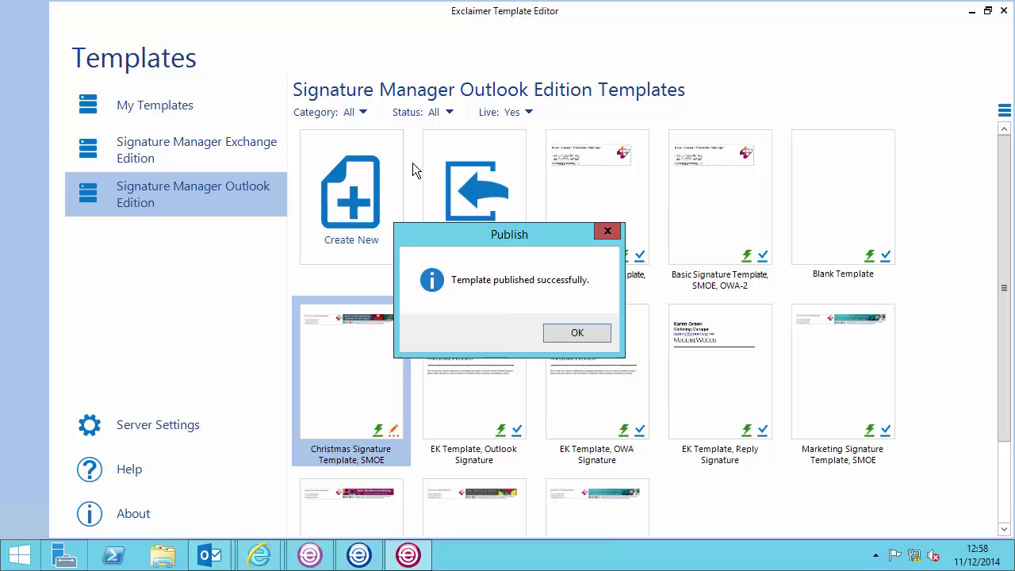
left_click(595, 332)
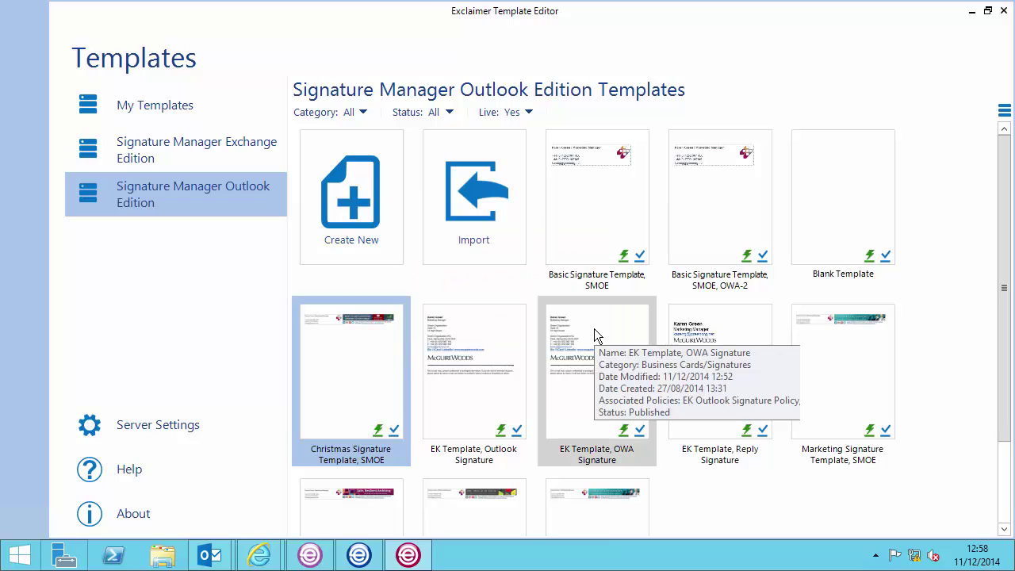